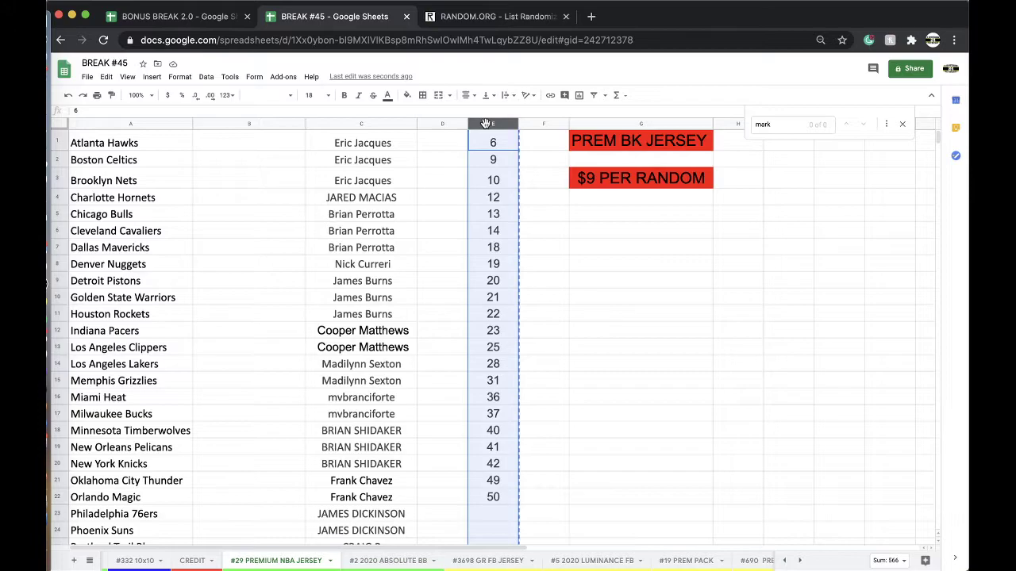
Paste the copied column E spot numbers into a freshly reloaded RANDOM.ORG List Randomizer form
{"action": "left_click", "coordinate": [486, 16]}
{"action": "left_click", "coordinate": [450, 38]}
{"action": "key", "text": "Return"}
{"action": "left_click", "coordinate": [408, 322]}
{"action": "key", "text": "ctrl+v"}
Randomize the 22 numbers five times so 28 comes first, then return to BREAK #45
{"action": "left_click", "coordinate": [276, 471]}
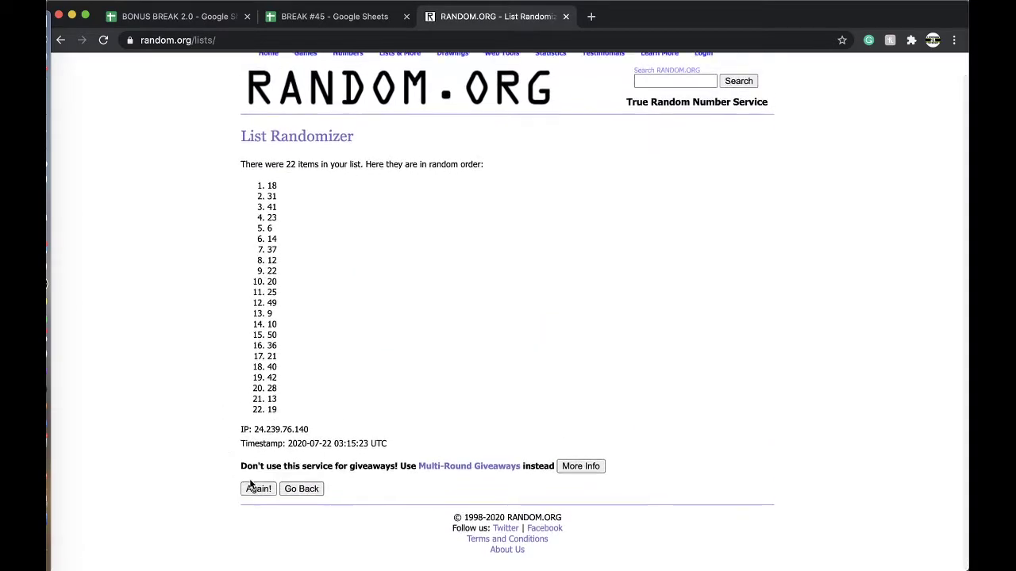
{"action": "left_click", "coordinate": [254, 492]}
{"action": "left_click", "coordinate": [267, 486]}
{"action": "left_click", "coordinate": [260, 486]}
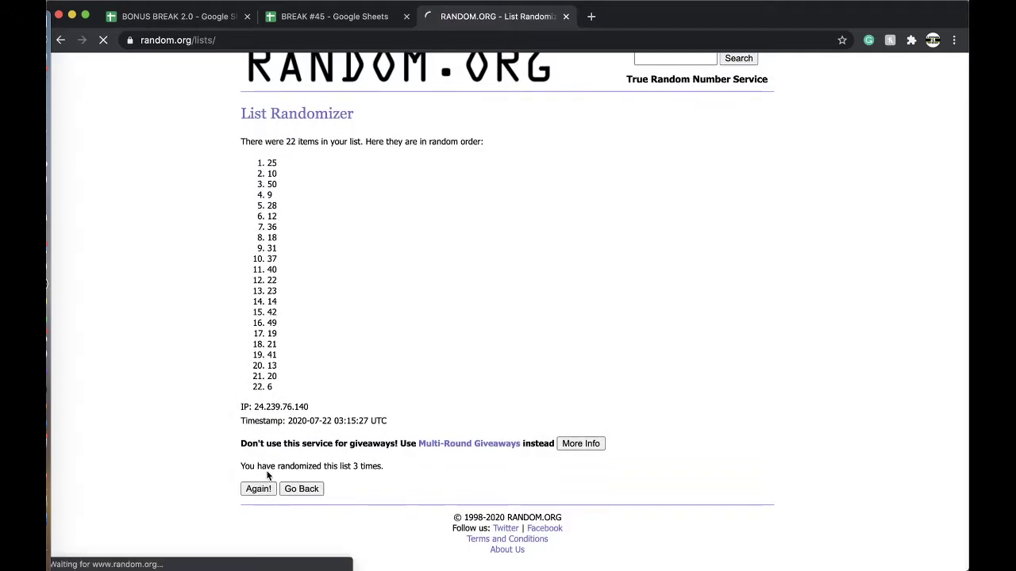
{"action": "left_click", "coordinate": [260, 485]}
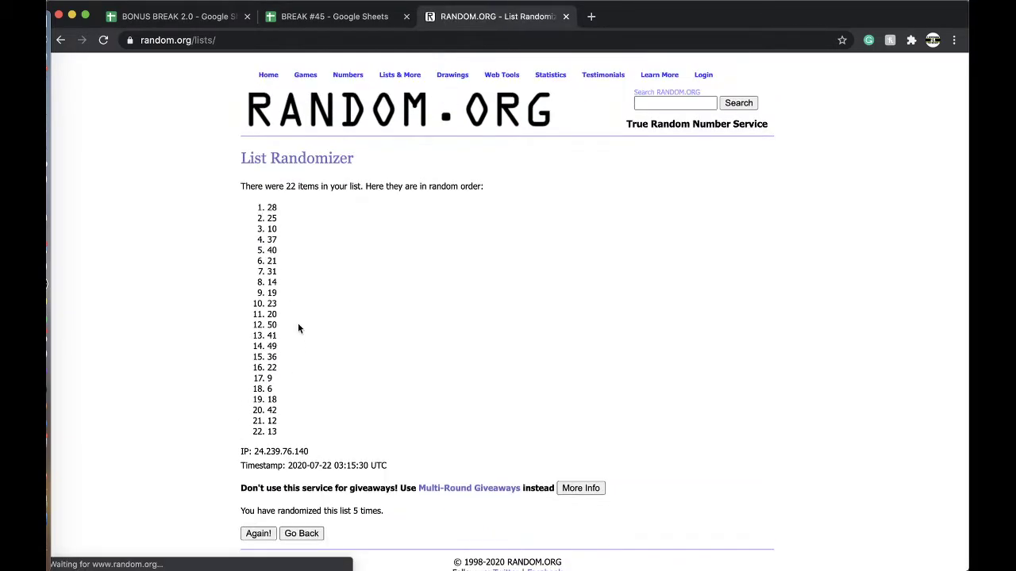
{"action": "left_click", "coordinate": [330, 18]}
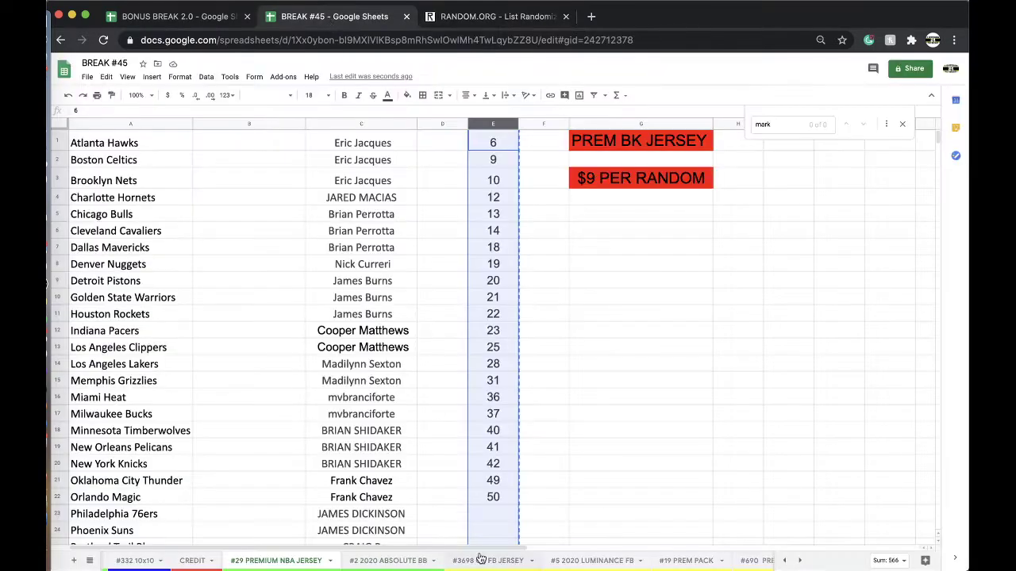
On the #29 PREMIUM NBA JERSEY sheet, fill cell E14 (number 28) yellow
{"action": "scroll", "coordinate": [450, 564], "scroll_direction": "left", "scroll_amount": 5}
{"action": "scroll", "coordinate": [450, 564], "scroll_direction": "left", "scroll_amount": 5}
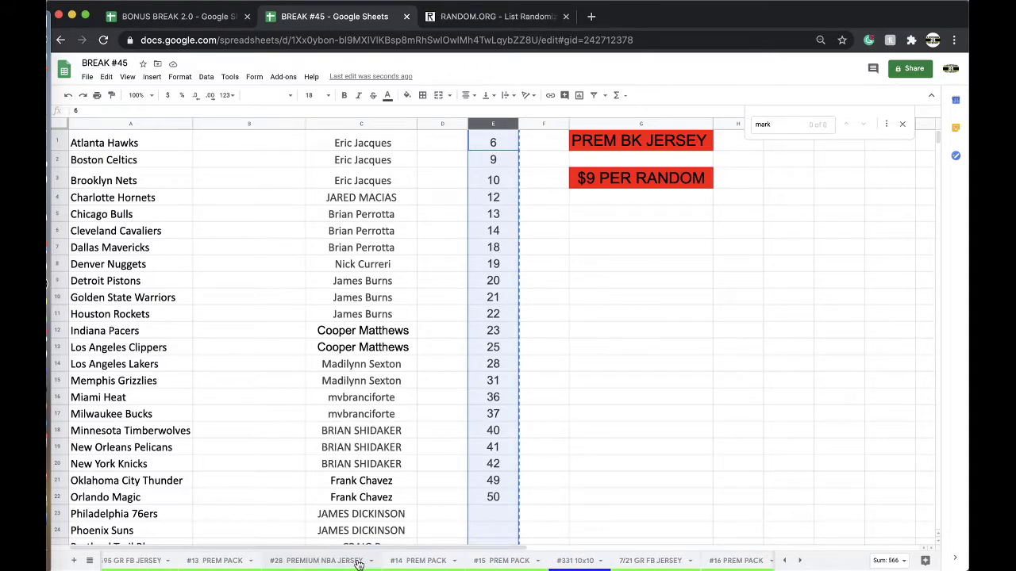
{"action": "left_click", "coordinate": [358, 561]}
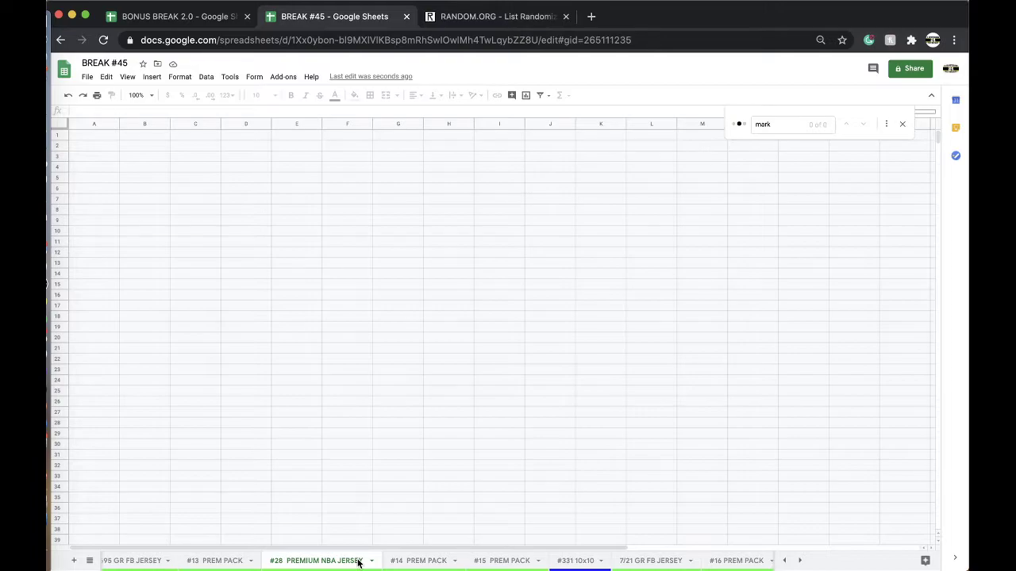
{"action": "scroll", "coordinate": [359, 562], "scroll_direction": "left", "scroll_amount": 5}
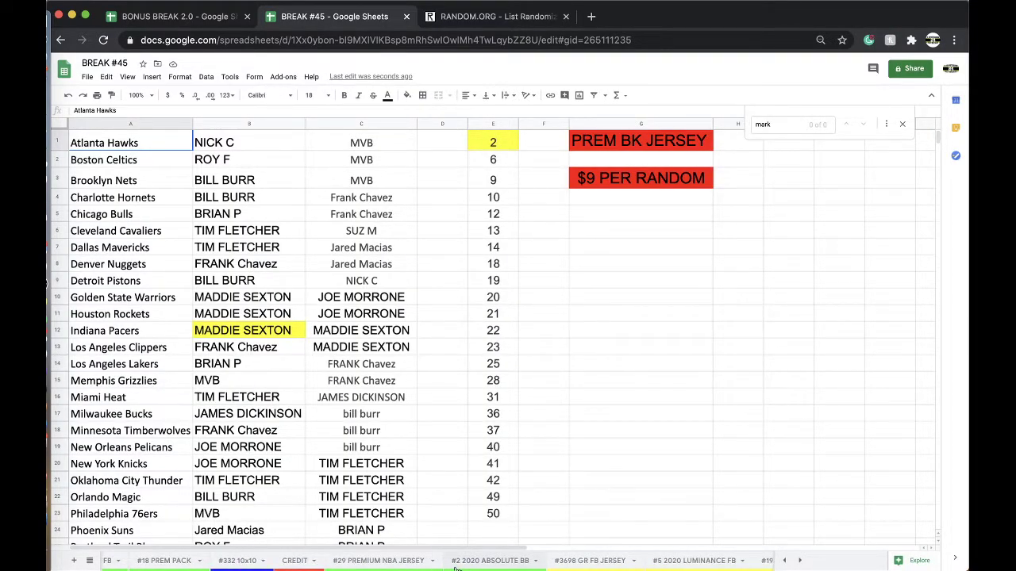
{"action": "left_click", "coordinate": [411, 565]}
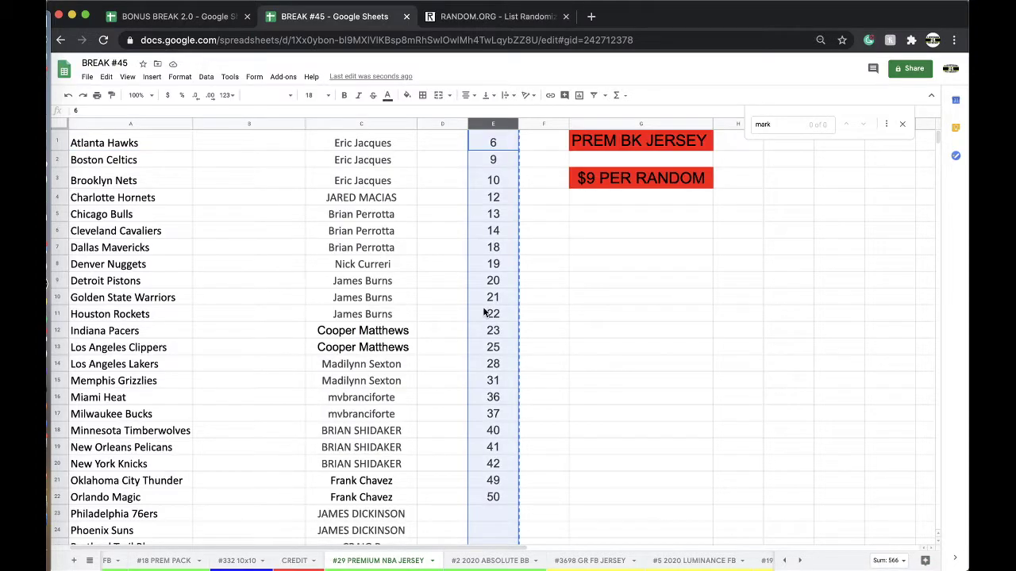
{"action": "left_click", "coordinate": [493, 363]}
{"action": "left_click", "coordinate": [407, 94]}
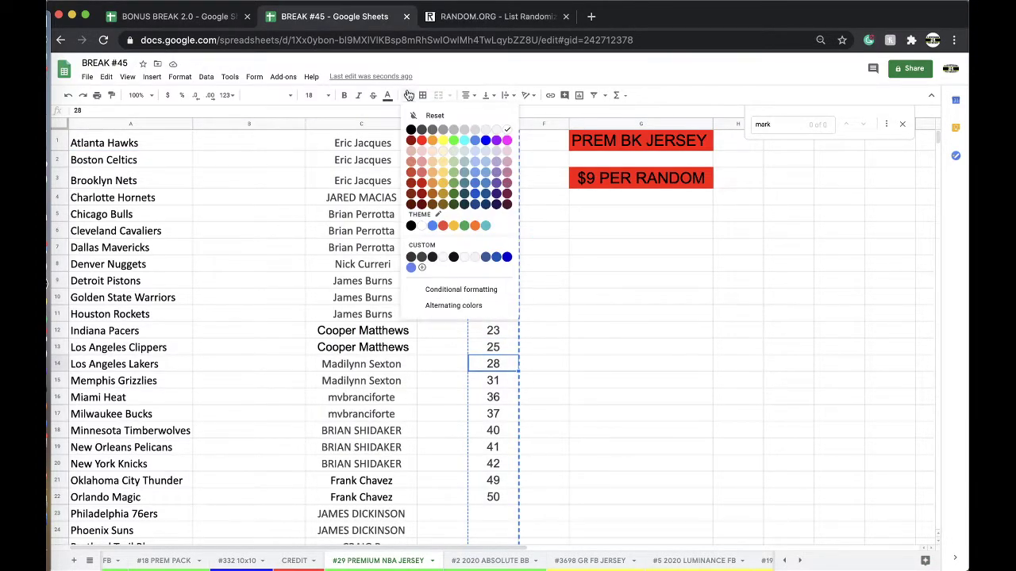
{"action": "left_click", "coordinate": [443, 140]}
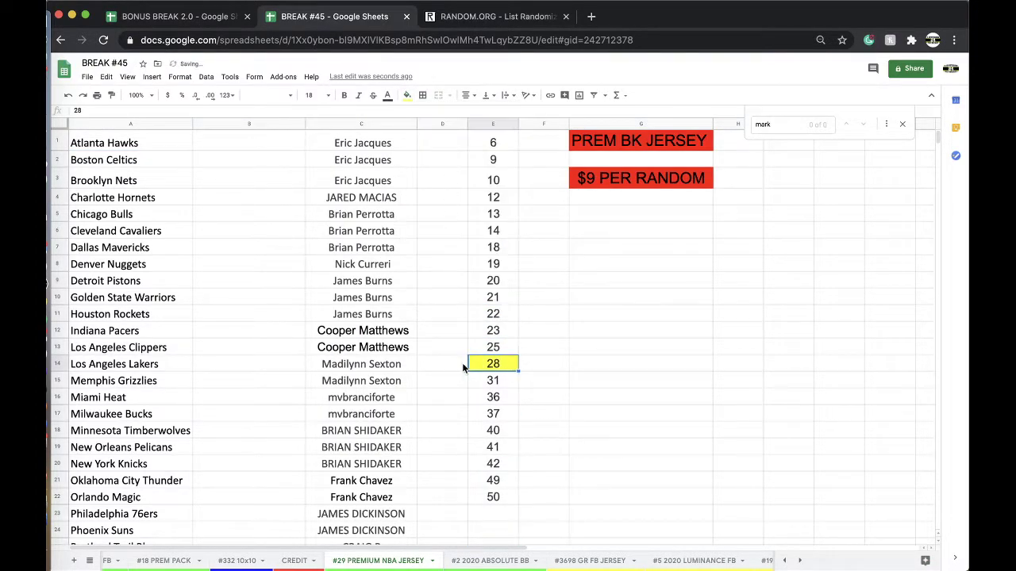
Copy column E from #29 and paste it starting at E1 on the #30 sheet
{"action": "left_click", "coordinate": [493, 123]}
{"action": "scroll", "coordinate": [487, 560], "scroll_direction": "right", "scroll_amount": 5}
{"action": "scroll", "coordinate": [487, 560], "scroll_direction": "right", "scroll_amount": 5}
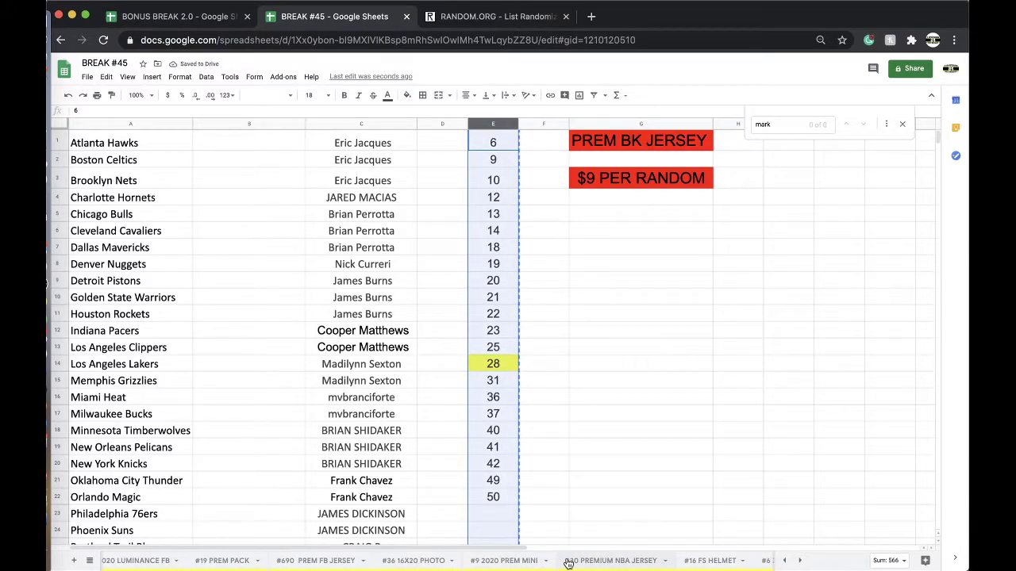
{"action": "left_click", "coordinate": [569, 560]}
{"action": "left_click", "coordinate": [484, 143]}
{"action": "key", "text": "ctrl+v"}
Shift E15:E22 up into E14 on #30 to remove 28, then return to #29
{"action": "left_click_drag", "start_coordinate": [493, 381], "coordinate": [493, 498]}
{"action": "key", "text": "ctrl+c"}
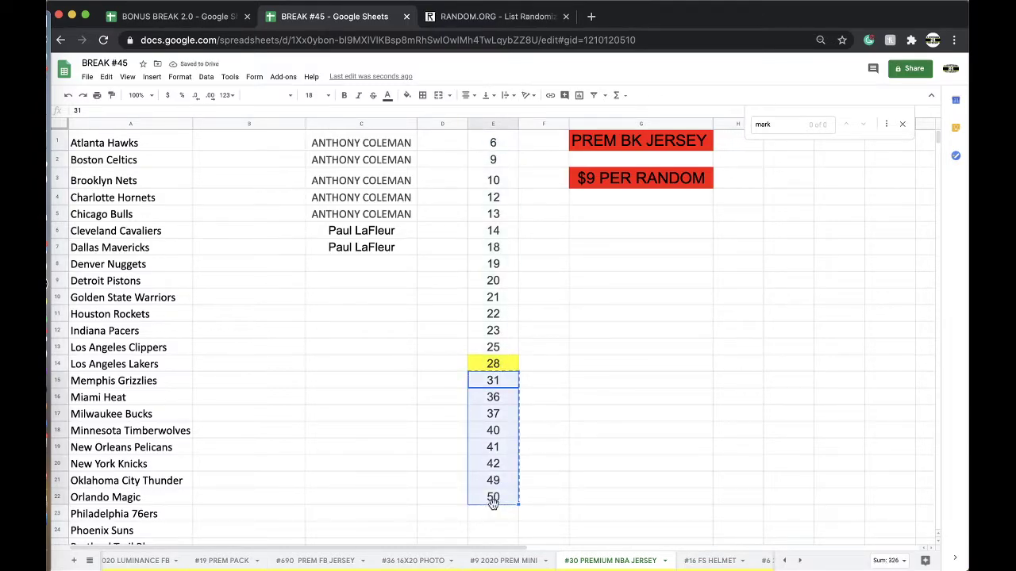
{"action": "key", "text": "Delete"}
{"action": "left_click", "coordinate": [489, 366]}
{"action": "key", "text": "ctrl+v"}
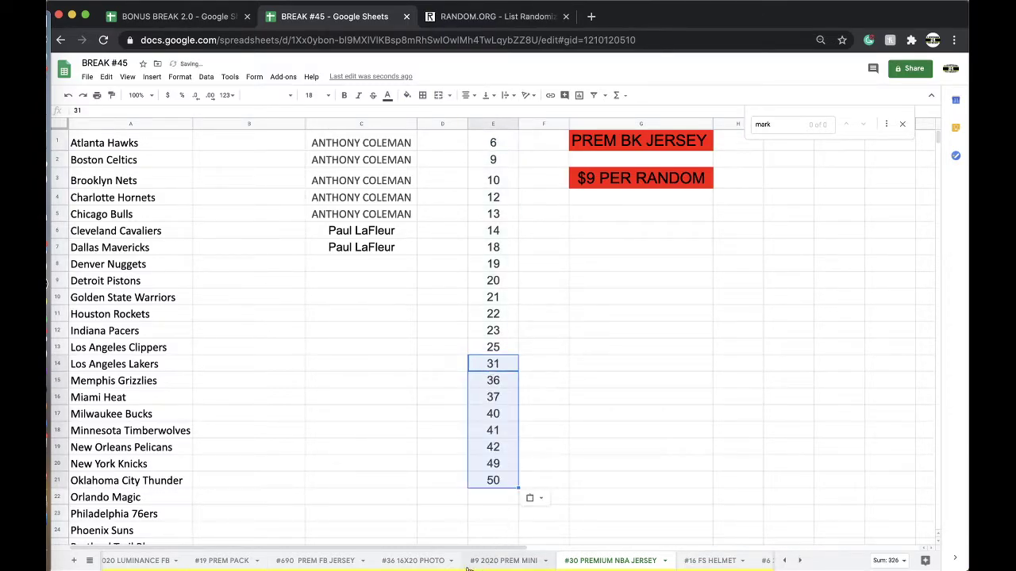
{"action": "scroll", "coordinate": [456, 562], "scroll_direction": "up", "scroll_amount": 2}
{"action": "scroll", "coordinate": [456, 562], "scroll_direction": "up", "scroll_amount": 2}
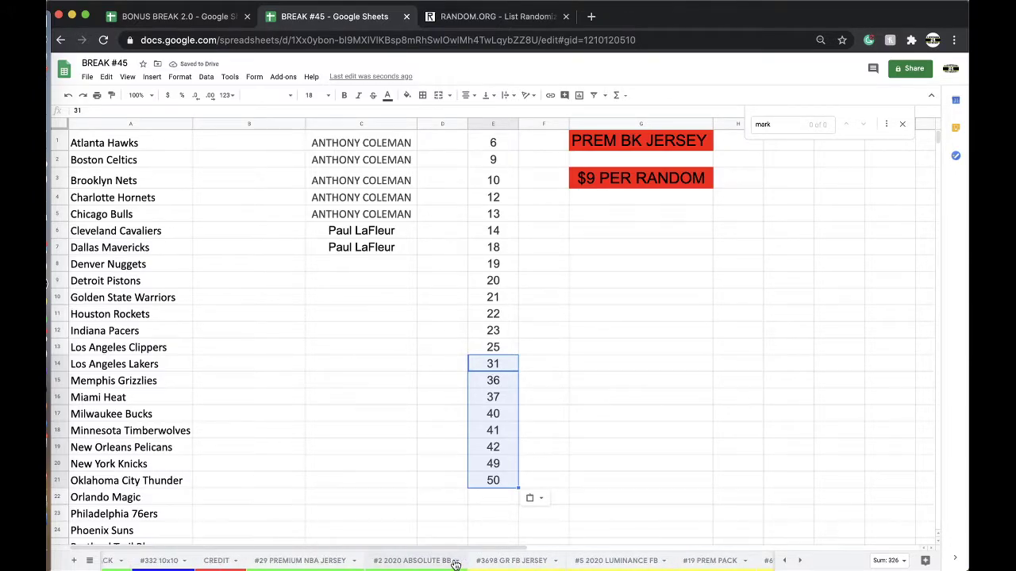
{"action": "left_click", "coordinate": [300, 560]}
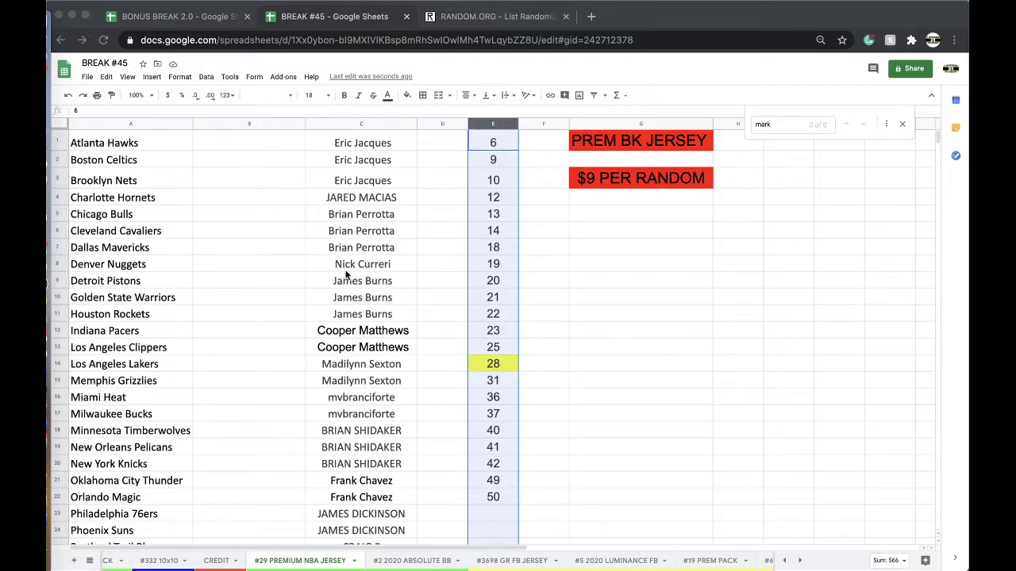
Copy column C's buyer names on the #29 sheet for the RANDOM.ORG randomizer
{"action": "scroll", "coordinate": [435, 344], "scroll_direction": "down", "scroll_amount": 3}
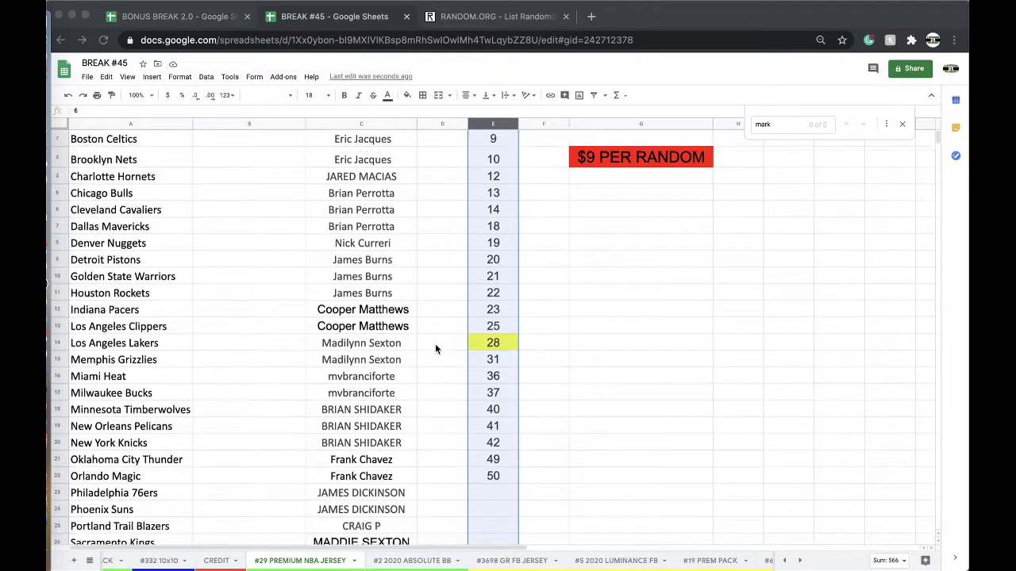
{"action": "scroll", "coordinate": [406, 284], "scroll_direction": "down", "scroll_amount": 2}
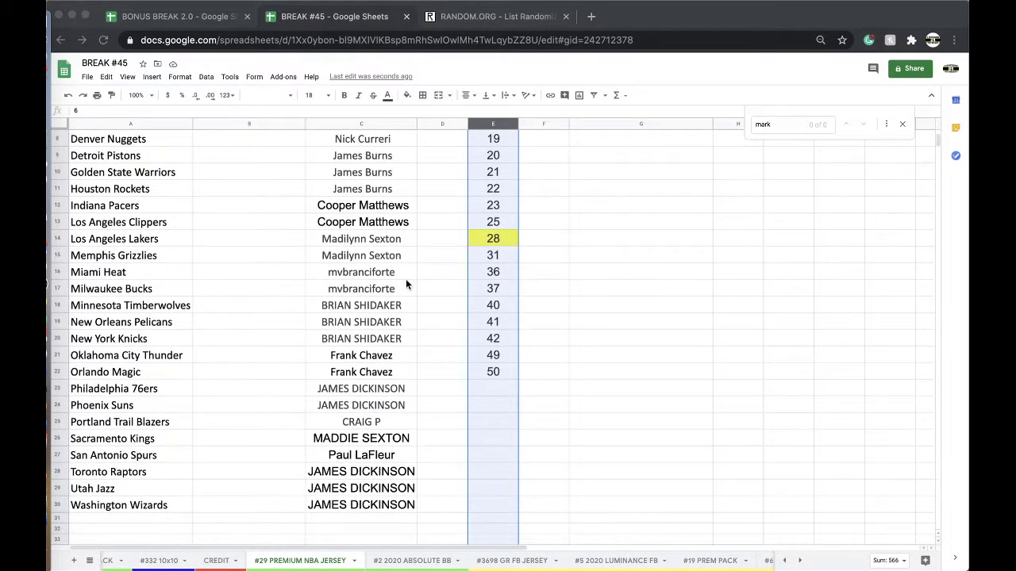
{"action": "scroll", "coordinate": [389, 278], "scroll_direction": "down", "scroll_amount": 1}
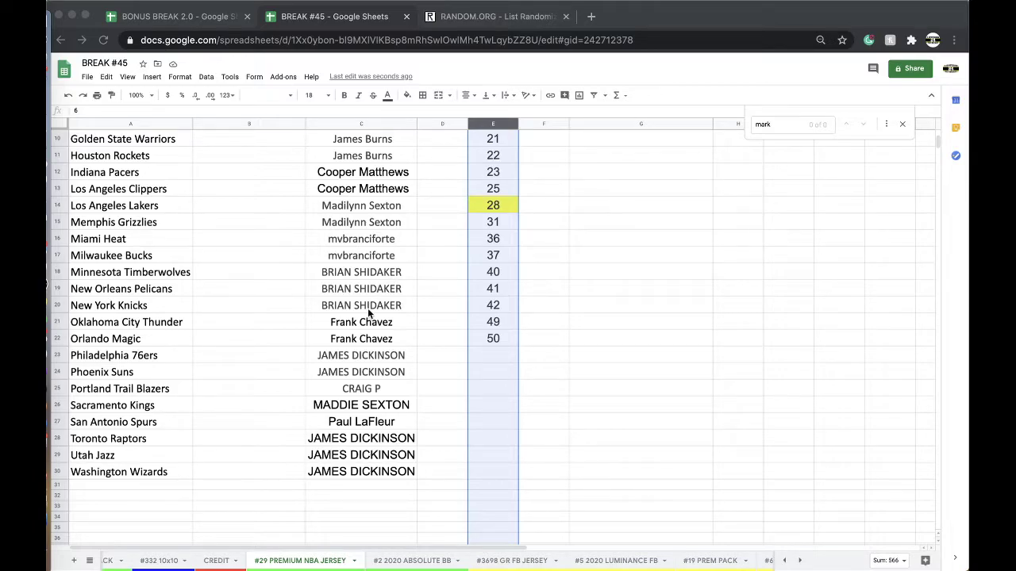
{"action": "scroll", "coordinate": [416, 442], "scroll_direction": "up", "scroll_amount": 5}
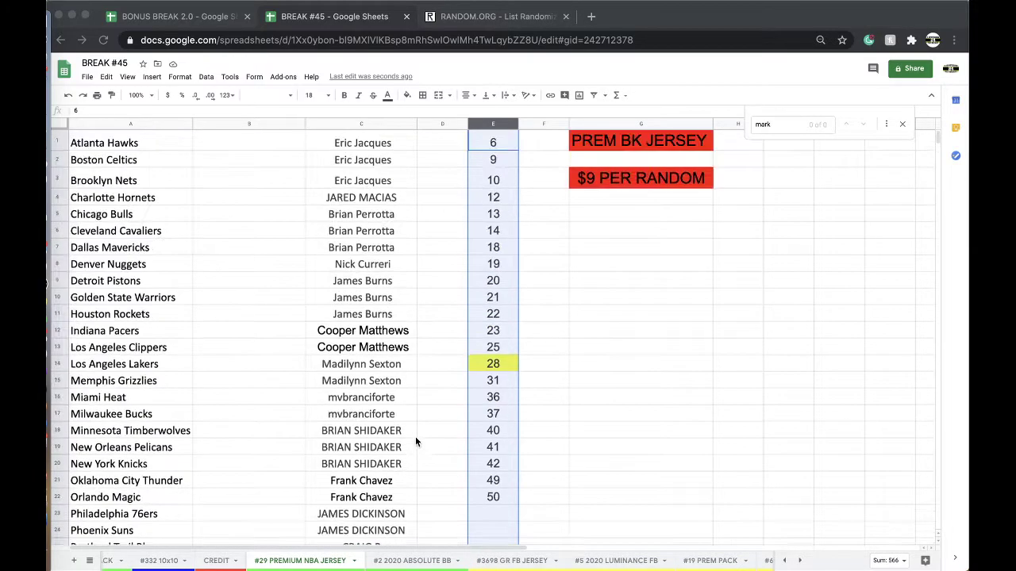
{"action": "left_click", "coordinate": [362, 123]}
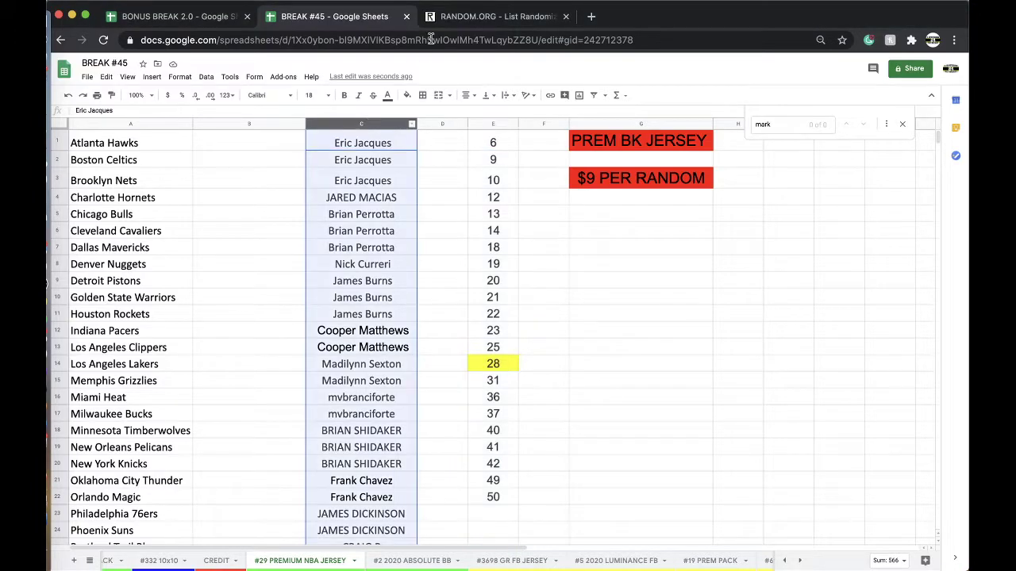
{"action": "left_click", "coordinate": [444, 17]}
Paste the 30 buyer names into a fresh randomizer form and shuffle them five times
{"action": "key", "text": "Return"}
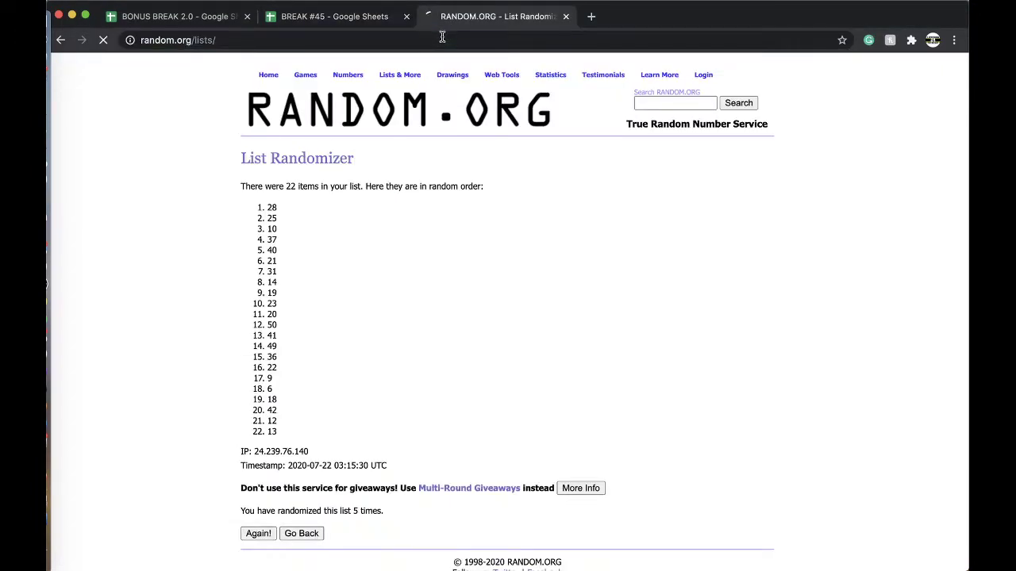
{"action": "left_click", "coordinate": [294, 333]}
{"action": "key", "text": "ctrl+v"}
{"action": "left_click", "coordinate": [267, 466]}
{"action": "scroll", "coordinate": [265, 479], "scroll_direction": "down", "scroll_amount": 2}
{"action": "left_click", "coordinate": [262, 482]}
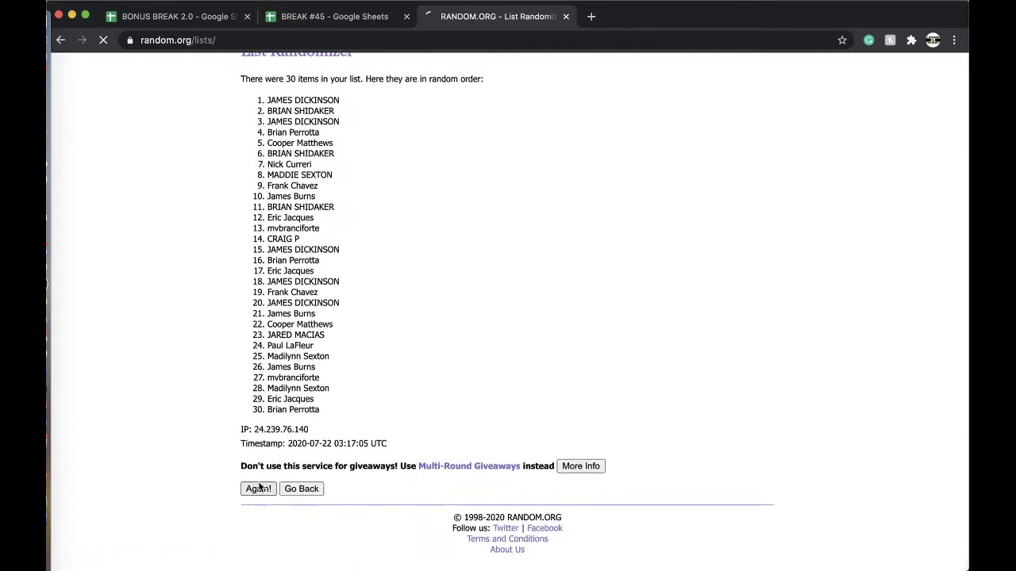
{"action": "scroll", "coordinate": [262, 483], "scroll_direction": "down", "scroll_amount": 3}
{"action": "left_click", "coordinate": [256, 489]}
{"action": "scroll", "coordinate": [256, 489], "scroll_direction": "down", "scroll_amount": 3}
{"action": "left_click", "coordinate": [258, 489]}
{"action": "scroll", "coordinate": [262, 469], "scroll_direction": "down", "scroll_amount": 3}
{"action": "left_click", "coordinate": [257, 487]}
Copy the shuffled names and paste them into column B starting at B1 on #29
{"action": "left_click_drag", "start_coordinate": [268, 207], "coordinate": [367, 388]}
{"action": "scroll", "coordinate": [356, 254], "scroll_direction": "down", "scroll_amount": 3}
{"action": "key", "text": "cmd+c"}
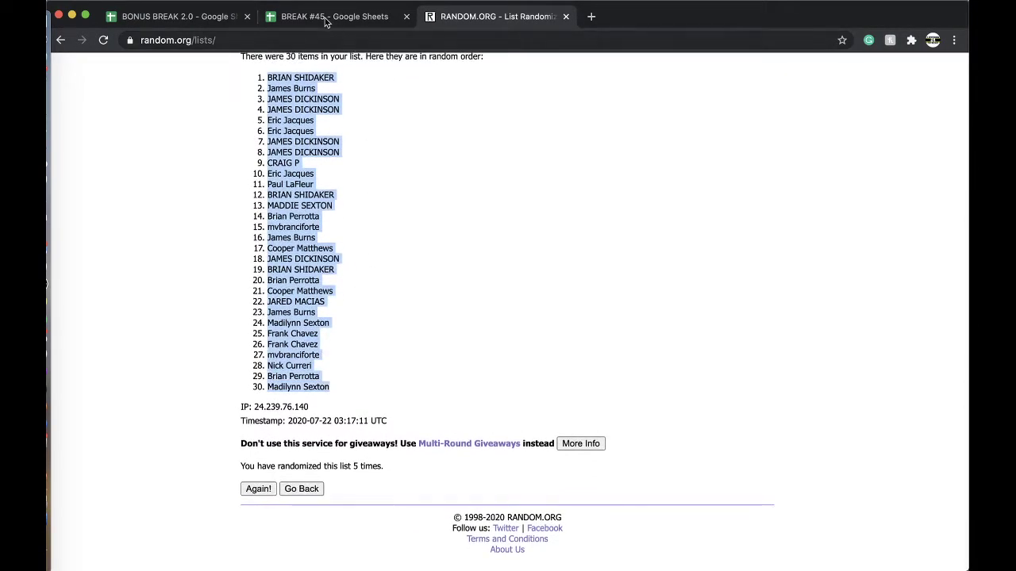
{"action": "left_click", "coordinate": [334, 16]}
{"action": "left_click", "coordinate": [238, 146]}
{"action": "key", "text": "cmd+v"}
Set column B to font size 18 and sort the sheet A→Z by column B
{"action": "left_click", "coordinate": [309, 94]}
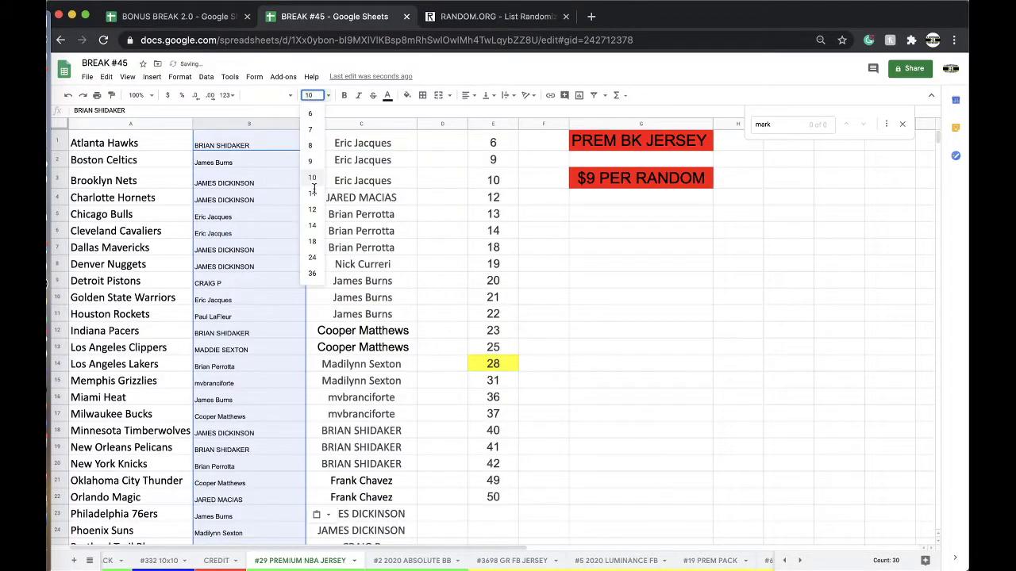
{"action": "left_click", "coordinate": [312, 242]}
{"action": "left_click", "coordinate": [206, 76]}
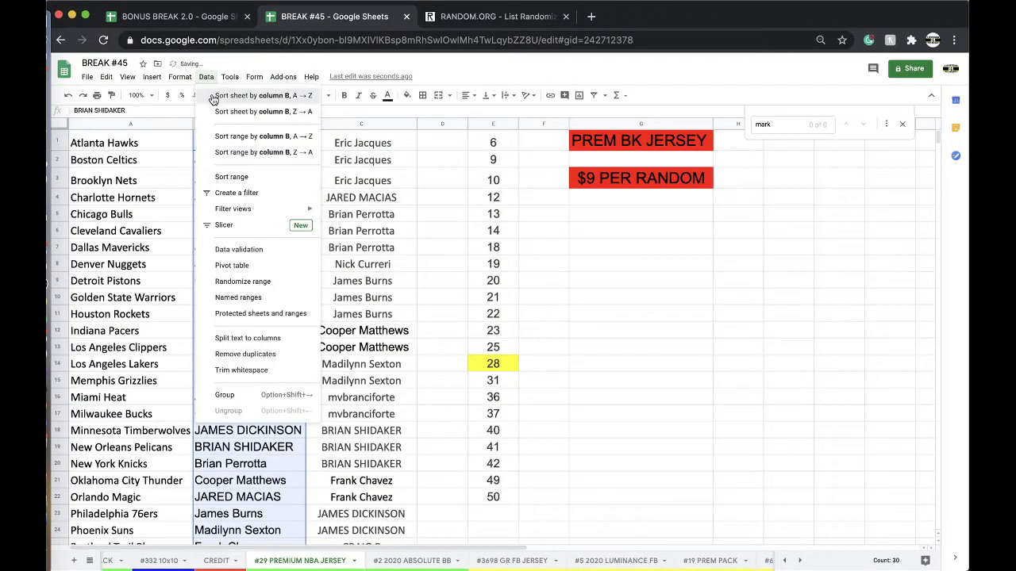
{"action": "left_click", "coordinate": [262, 96]}
Review the sorted buyer names from B3 down through row 30
{"action": "left_click", "coordinate": [277, 176]}
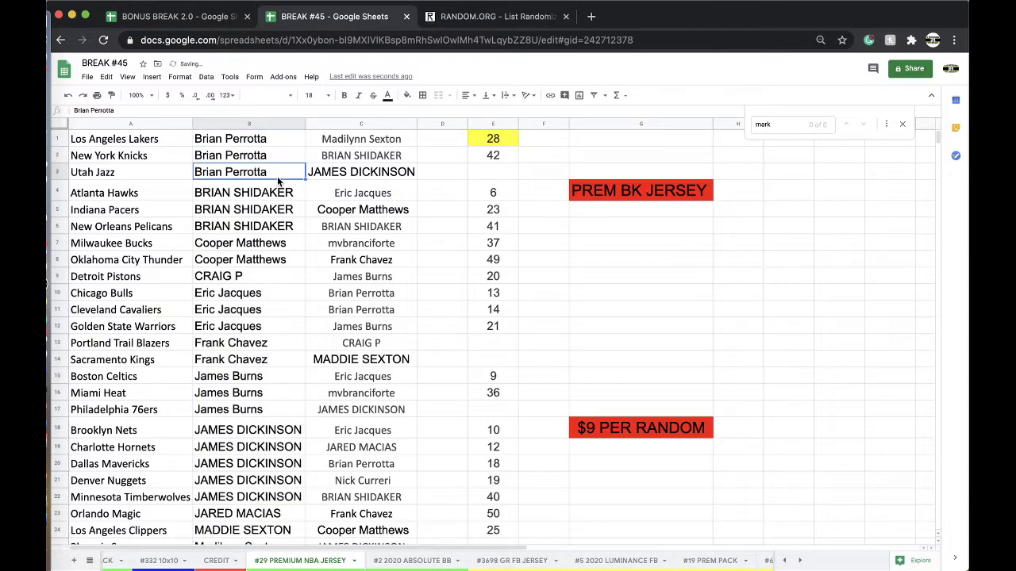
{"action": "left_click", "coordinate": [245, 227]}
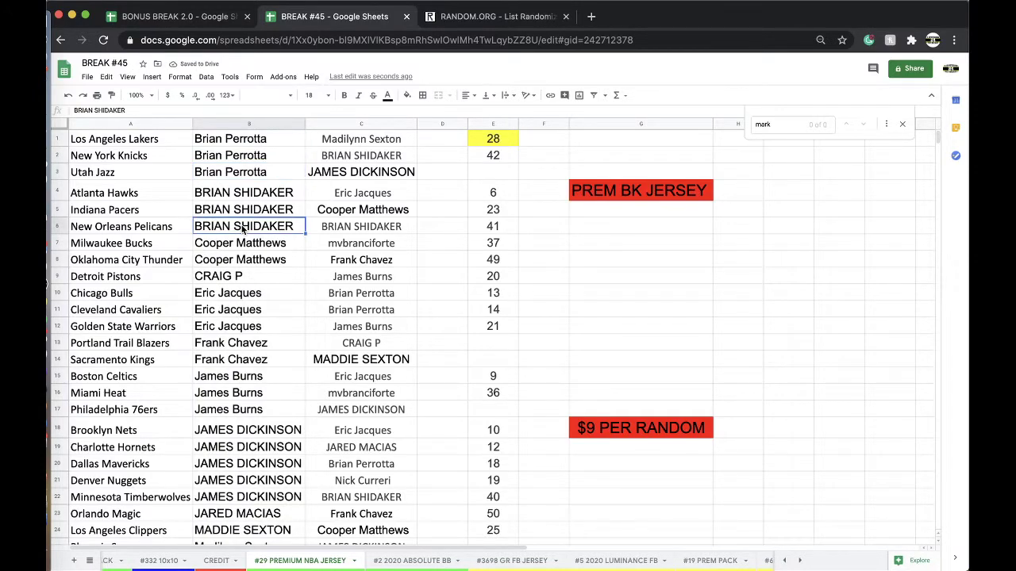
{"action": "scroll", "coordinate": [254, 181], "scroll_direction": "down", "scroll_amount": 1}
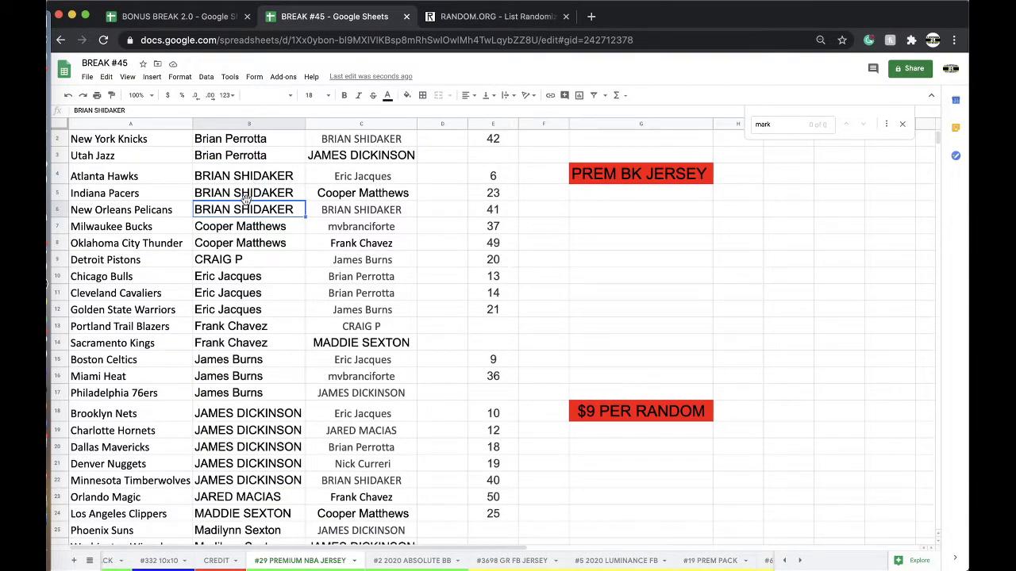
{"action": "scroll", "coordinate": [246, 200], "scroll_direction": "down", "scroll_amount": 1}
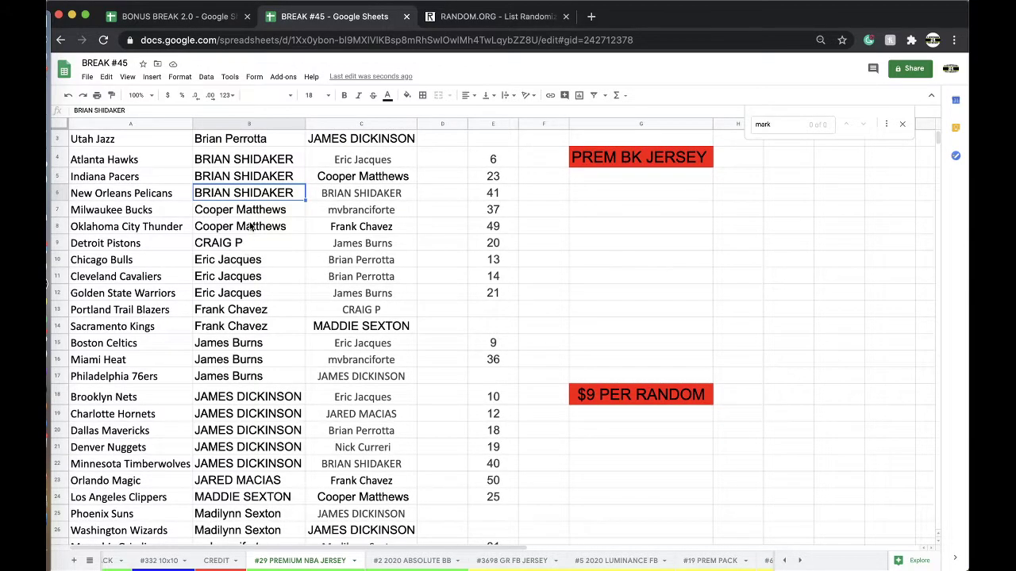
{"action": "scroll", "coordinate": [250, 225], "scroll_direction": "down", "scroll_amount": 1}
{"action": "left_click", "coordinate": [252, 293]}
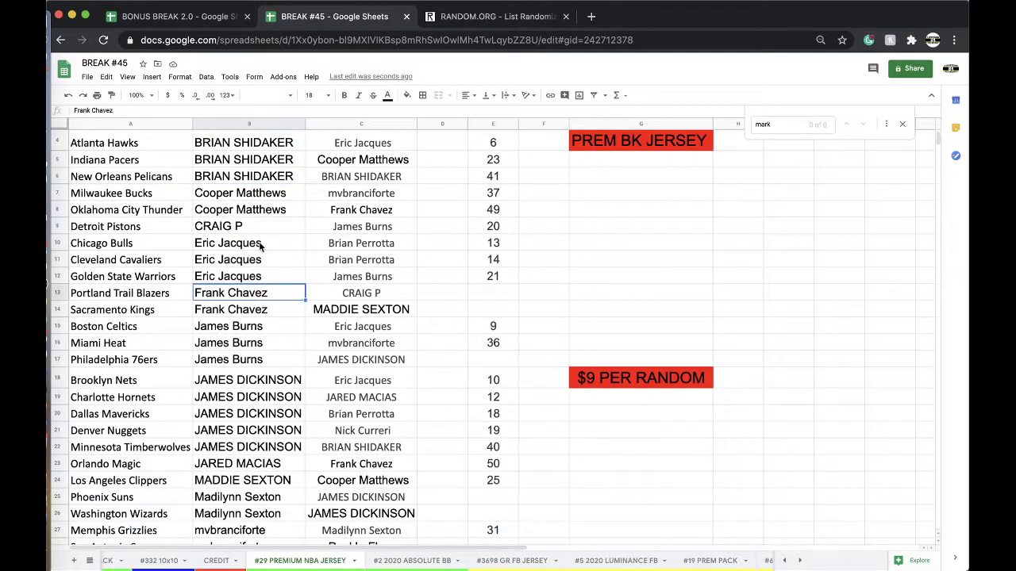
{"action": "scroll", "coordinate": [262, 246], "scroll_direction": "down", "scroll_amount": 1}
{"action": "scroll", "coordinate": [261, 248], "scroll_direction": "down", "scroll_amount": 1}
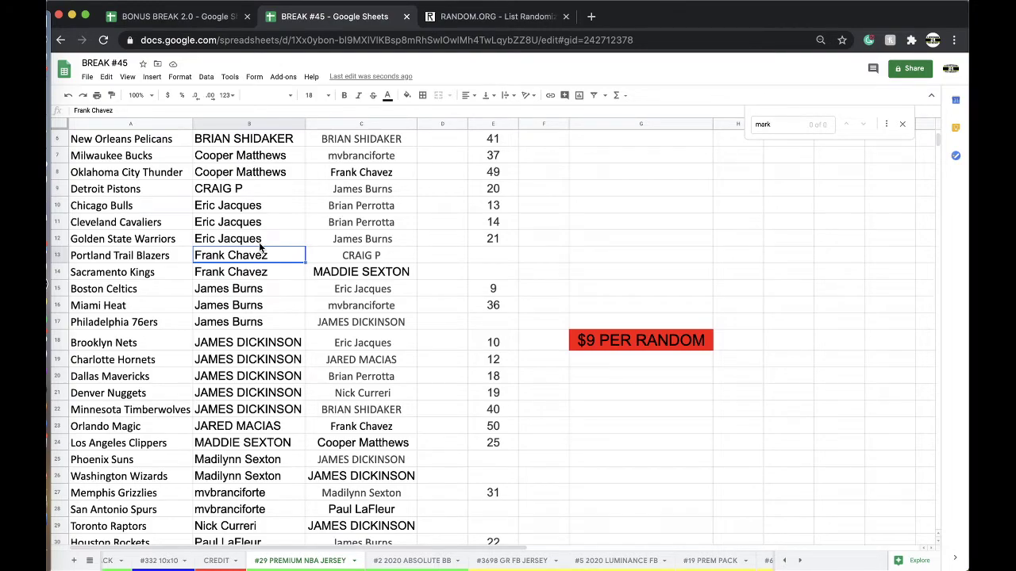
{"action": "scroll", "coordinate": [262, 246], "scroll_direction": "down", "scroll_amount": 3}
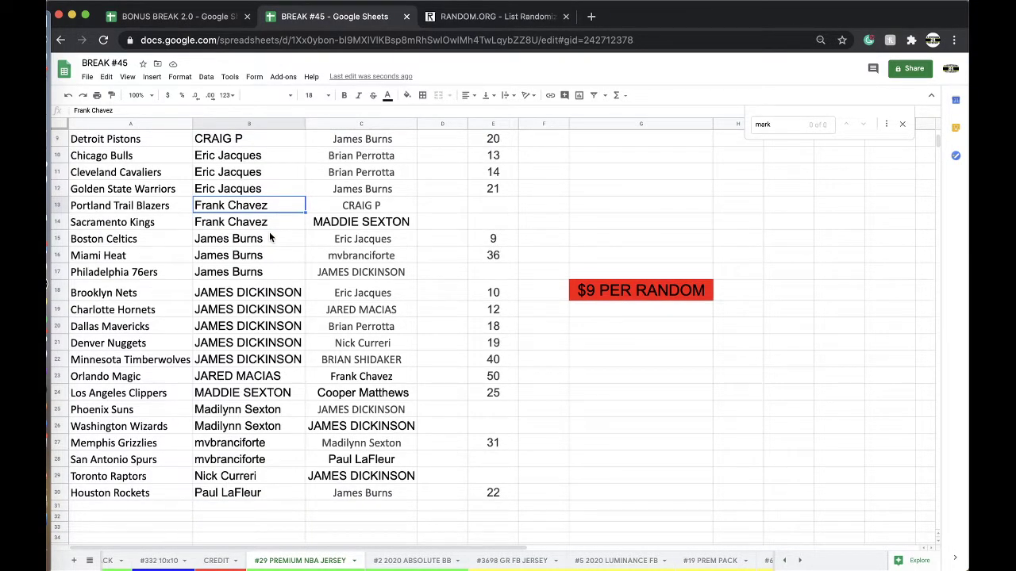
{"action": "scroll", "coordinate": [270, 238], "scroll_direction": "down", "scroll_amount": 2}
{"action": "left_click", "coordinate": [260, 348]}
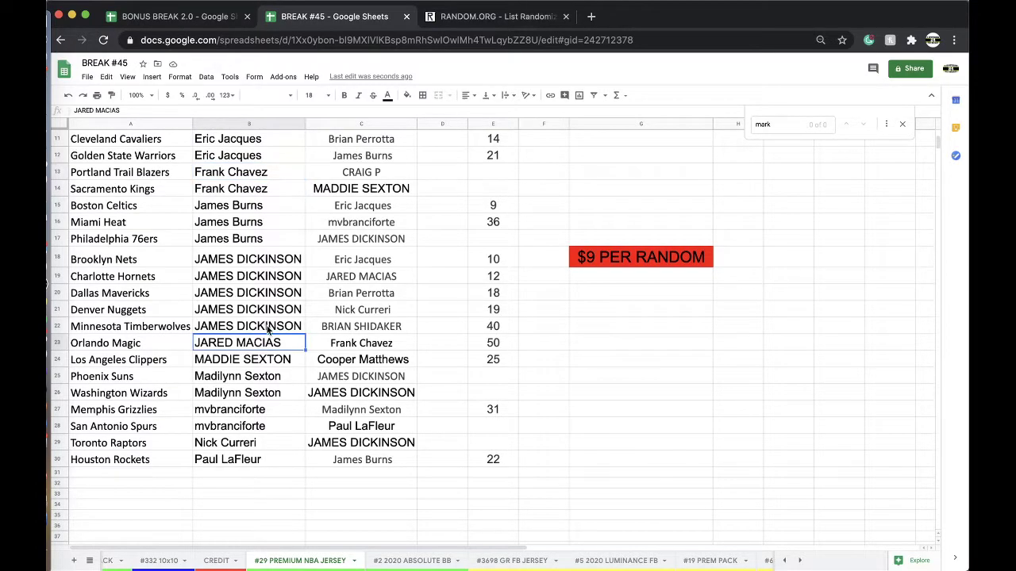
{"action": "scroll", "coordinate": [260, 270], "scroll_direction": "down", "scroll_amount": 2}
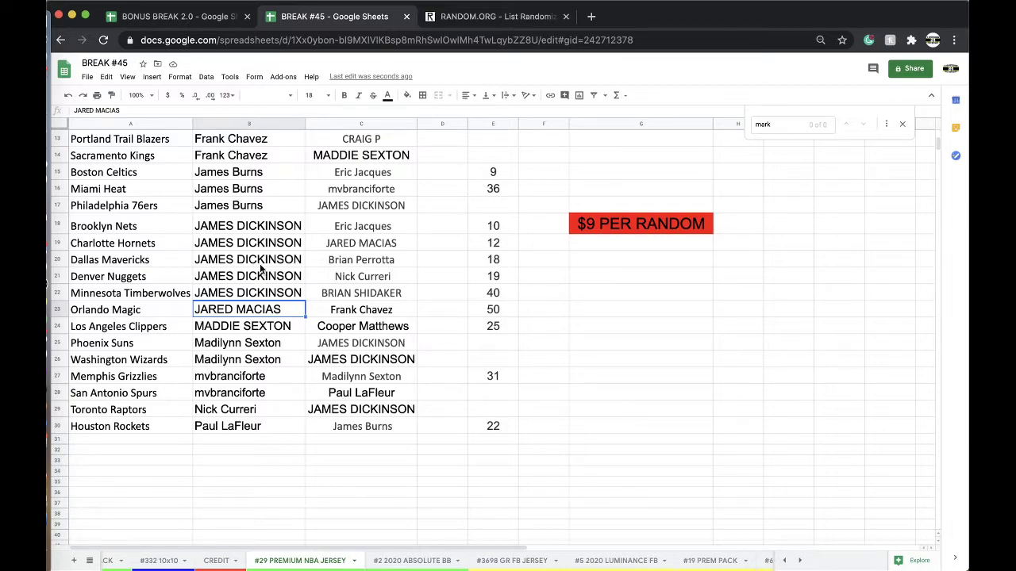
On the CREDIT sheet, find the buyer and change their credit in B45 to $2
{"action": "left_click", "coordinate": [216, 561]}
{"action": "type", "text": "chaz"}
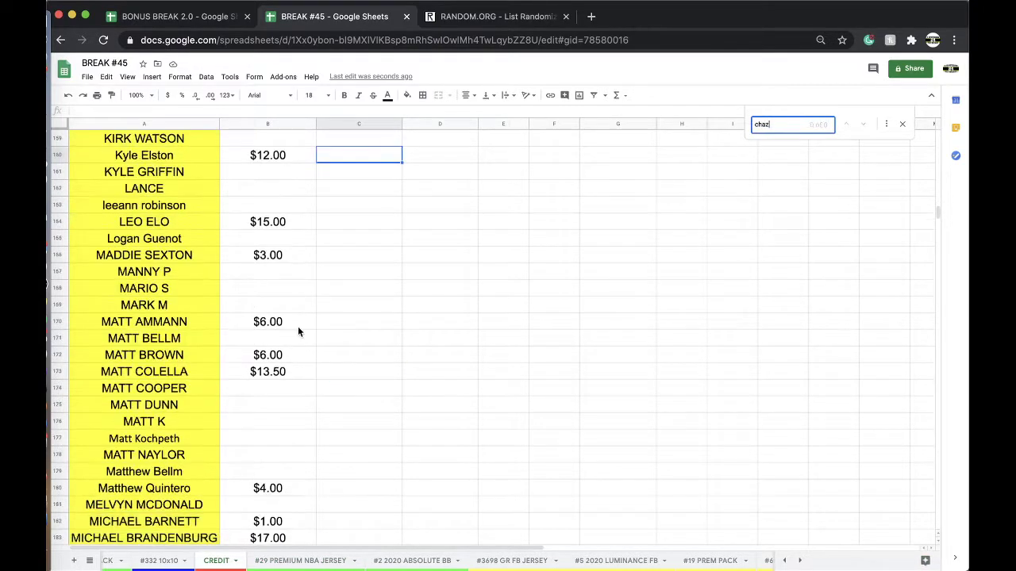
{"action": "left_click", "coordinate": [286, 245]}
{"action": "type", "text": "$2"}
{"action": "key", "text": "Return"}
Paste the buyer's name as values into C13 and C14 on #19 PREM PACK, then return to #29
{"action": "scroll", "coordinate": [593, 565], "scroll_direction": "right", "scroll_amount": 2}
{"action": "left_click", "coordinate": [617, 564]}
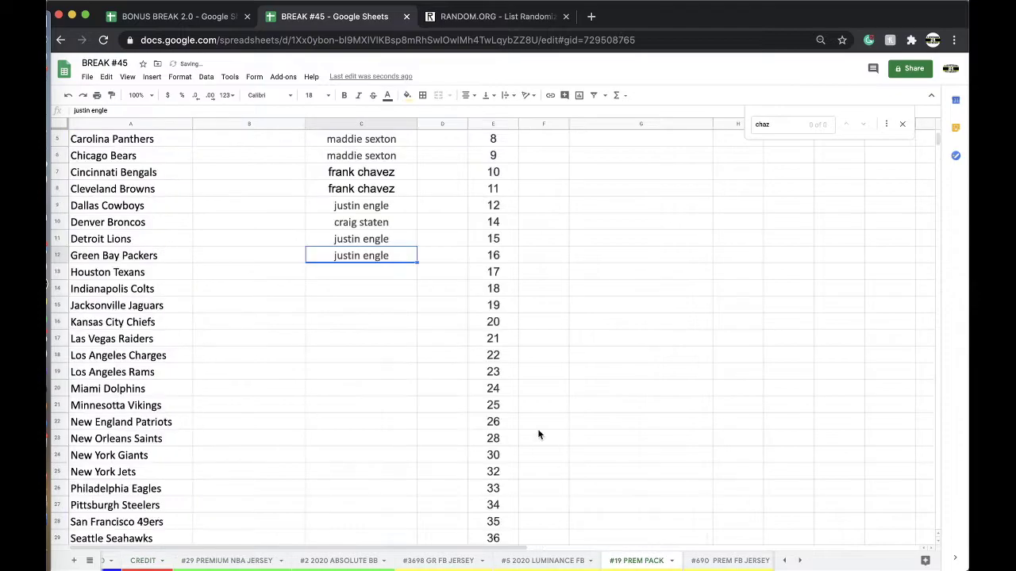
{"action": "left_click", "coordinate": [376, 274]}
{"action": "key", "text": "ctrl+v"}
{"action": "left_click", "coordinate": [424, 292]}
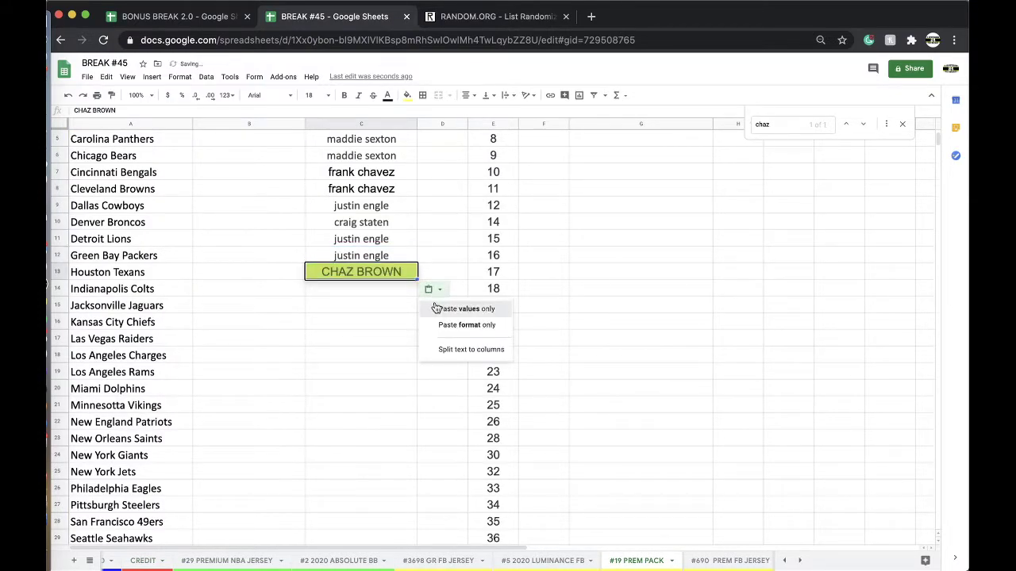
{"action": "left_click", "coordinate": [477, 309]}
{"action": "key", "text": "Down"}
{"action": "key", "text": "ctrl+v"}
{"action": "left_click", "coordinate": [231, 562]}
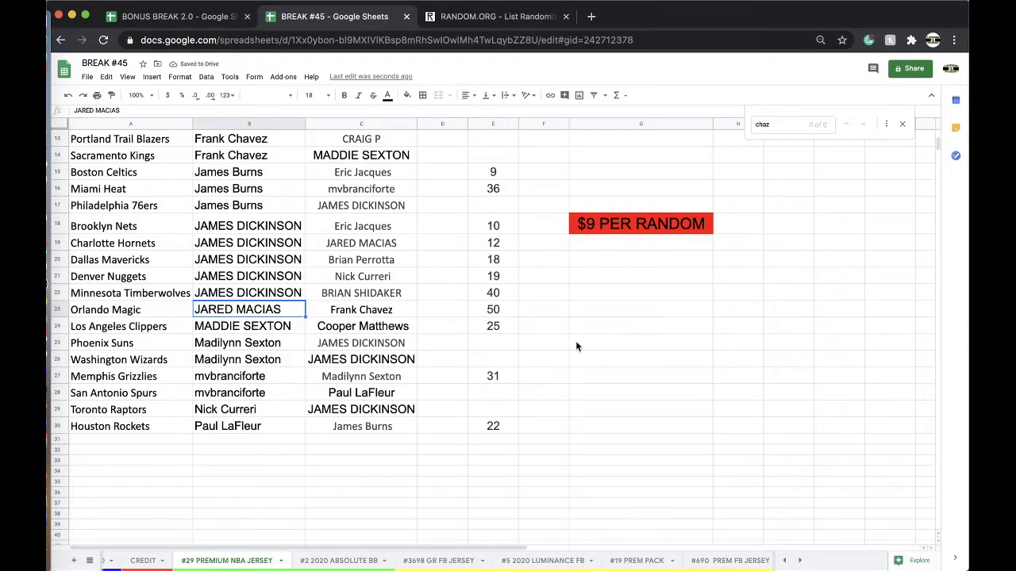
{"action": "scroll", "coordinate": [577, 346], "scroll_direction": "up", "scroll_amount": 3}
{"action": "scroll", "coordinate": [577, 346], "scroll_direction": "up", "scroll_amount": 1}
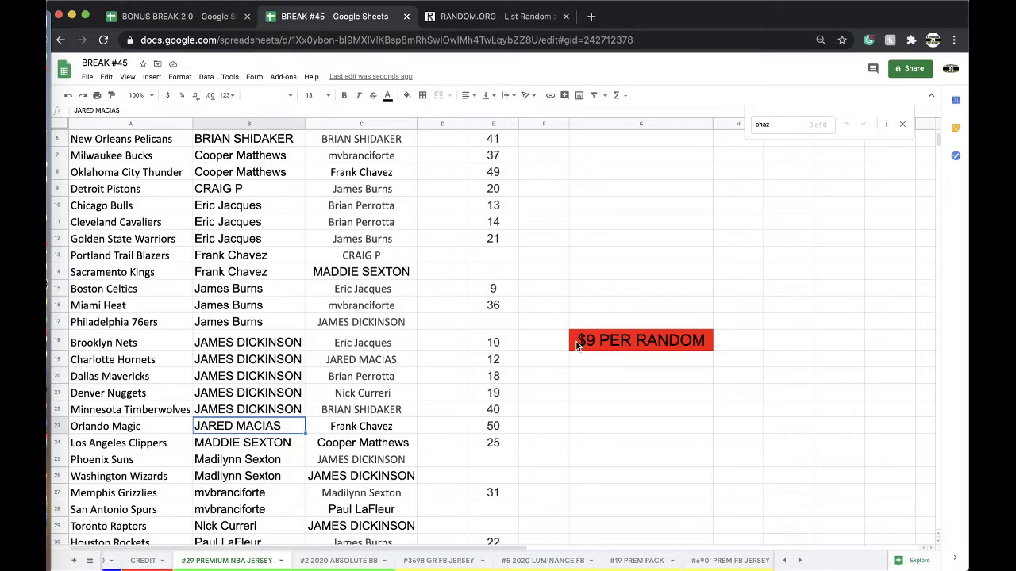
Enter the new buyer's name in C15 through C18 on the #19 PREM PACK sheet
{"action": "left_click", "coordinate": [632, 561]}
{"action": "left_click", "coordinate": [376, 308]}
{"action": "left_click", "coordinate": [390, 352]}
{"action": "left_click", "coordinate": [371, 315]}
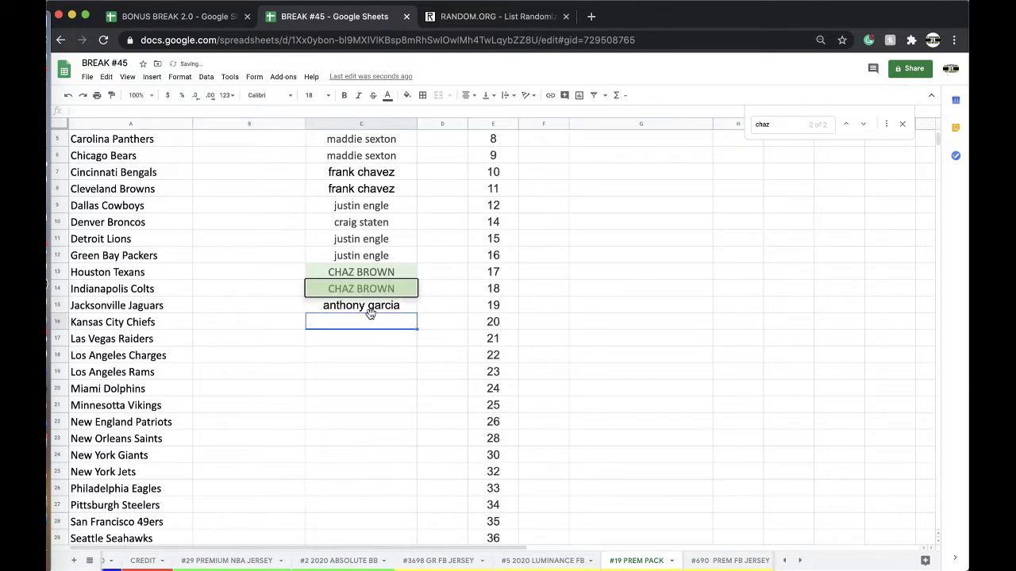
{"action": "type", "text": "a"}
{"action": "key", "text": "Return"}
{"action": "type", "text": "a"}
{"action": "key", "text": "Return"}
{"action": "type", "text": "a"}
Fill the four new buyer cells C15:C18 yellow
{"action": "left_click_drag", "start_coordinate": [361, 306], "coordinate": [361, 355]}
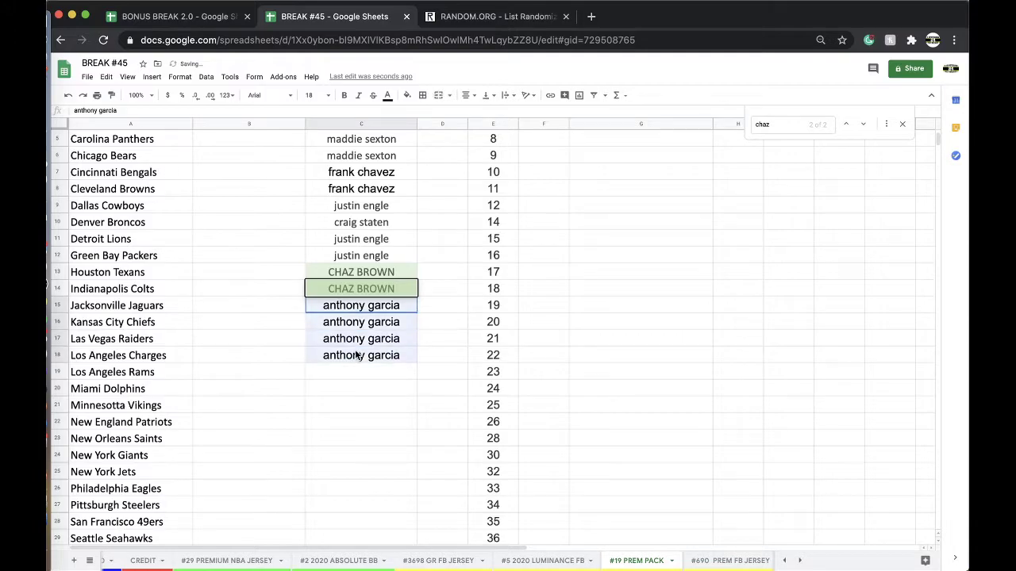
{"action": "left_click", "coordinate": [407, 96]}
{"action": "left_click", "coordinate": [438, 147]}
Move the #19 PREM PACK tab before #5 2020 LUMINANCE FB
{"action": "left_click", "coordinate": [528, 564]}
{"action": "left_click", "coordinate": [635, 561]}
{"action": "left_click_drag", "start_coordinate": [605, 559], "coordinate": [508, 560]}
{"action": "left_click", "coordinate": [458, 562]}
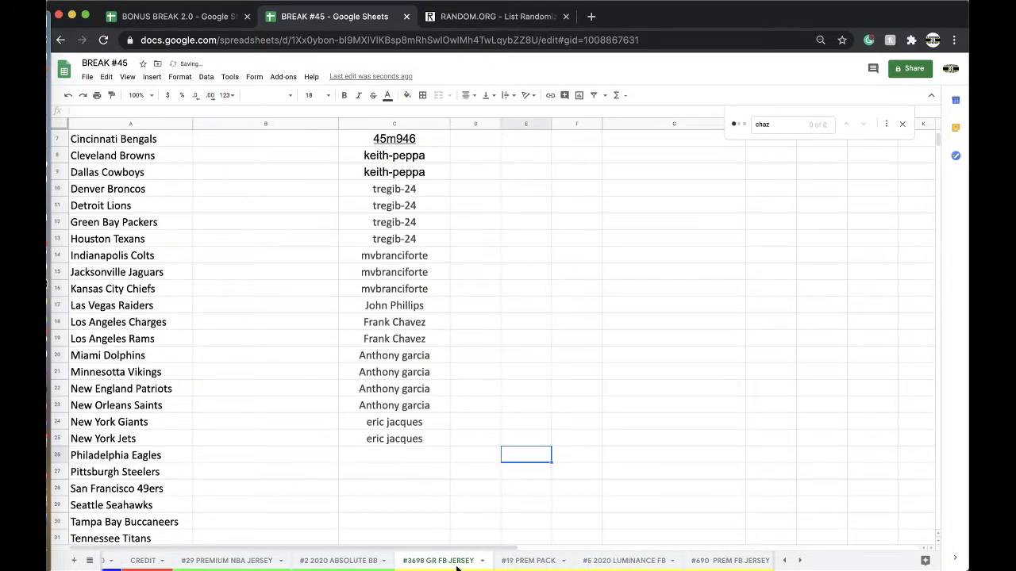
Browse the #5, #690, #36, #2, #3698 and #19 sheets, ending on #29 PREMIUM NBA JERSEY
{"action": "left_click", "coordinate": [518, 561]}
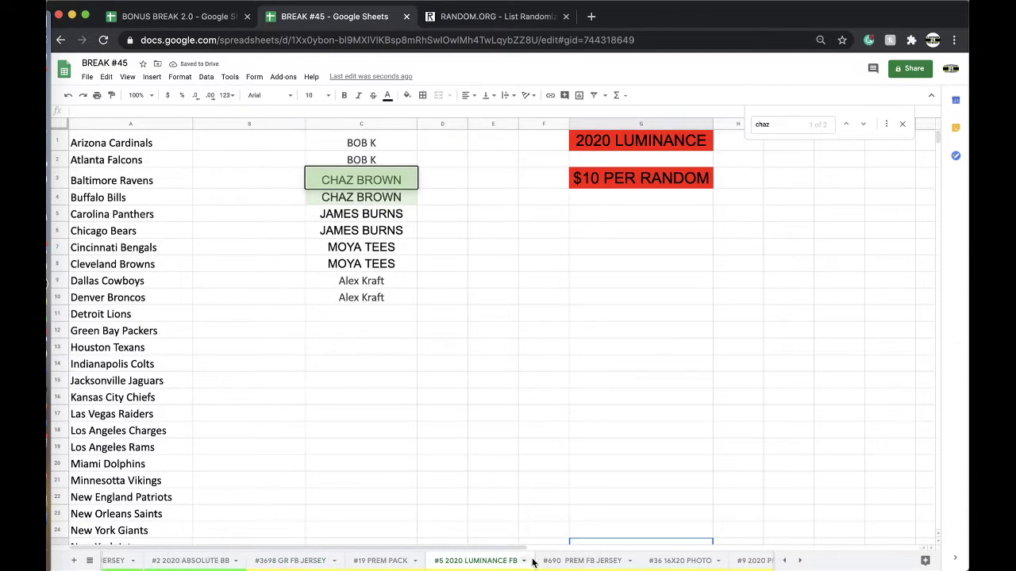
{"action": "left_click", "coordinate": [560, 561]}
{"action": "left_click", "coordinate": [579, 561]}
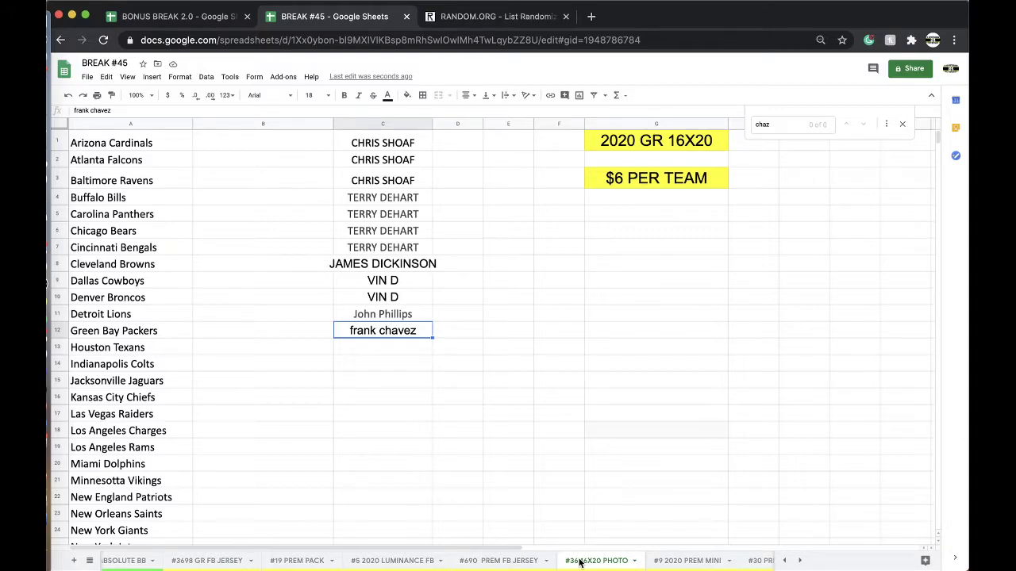
{"action": "scroll", "coordinate": [579, 561], "scroll_direction": "left", "scroll_amount": 5}
{"action": "left_click", "coordinate": [396, 562]}
{"action": "left_click", "coordinate": [448, 562]}
{"action": "left_click", "coordinate": [534, 562]}
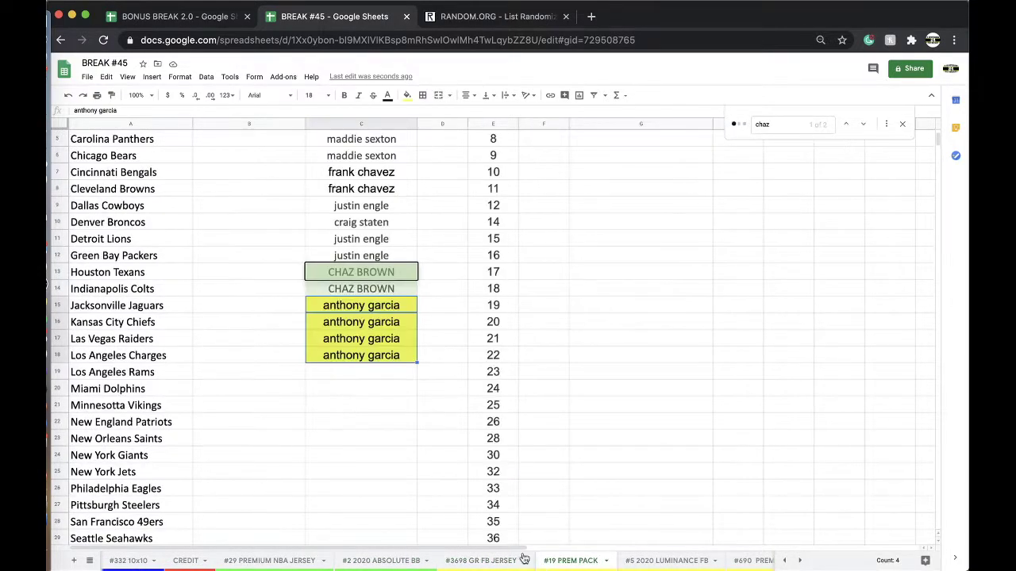
{"action": "left_click", "coordinate": [374, 562]}
{"action": "left_click", "coordinate": [306, 562]}
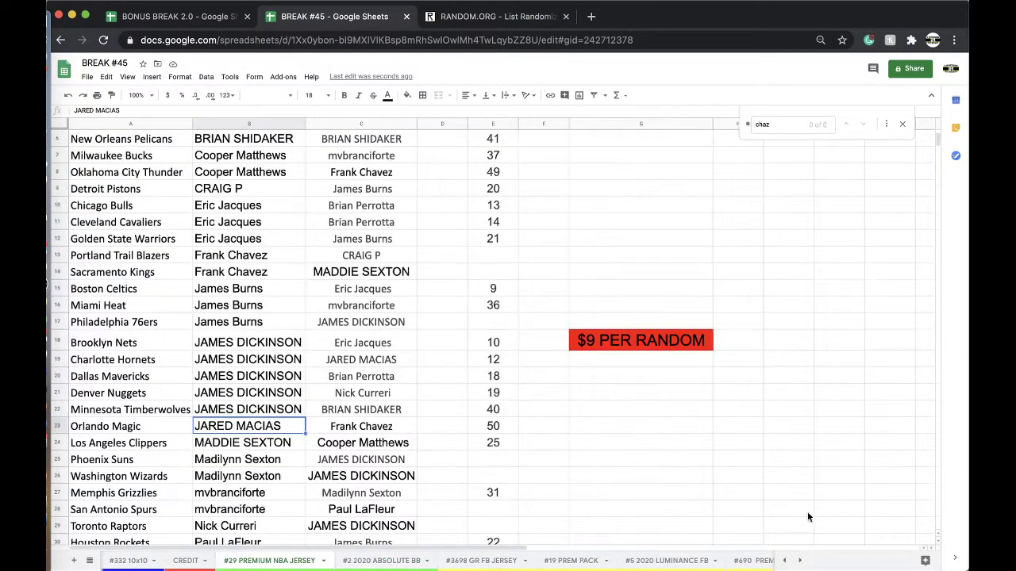